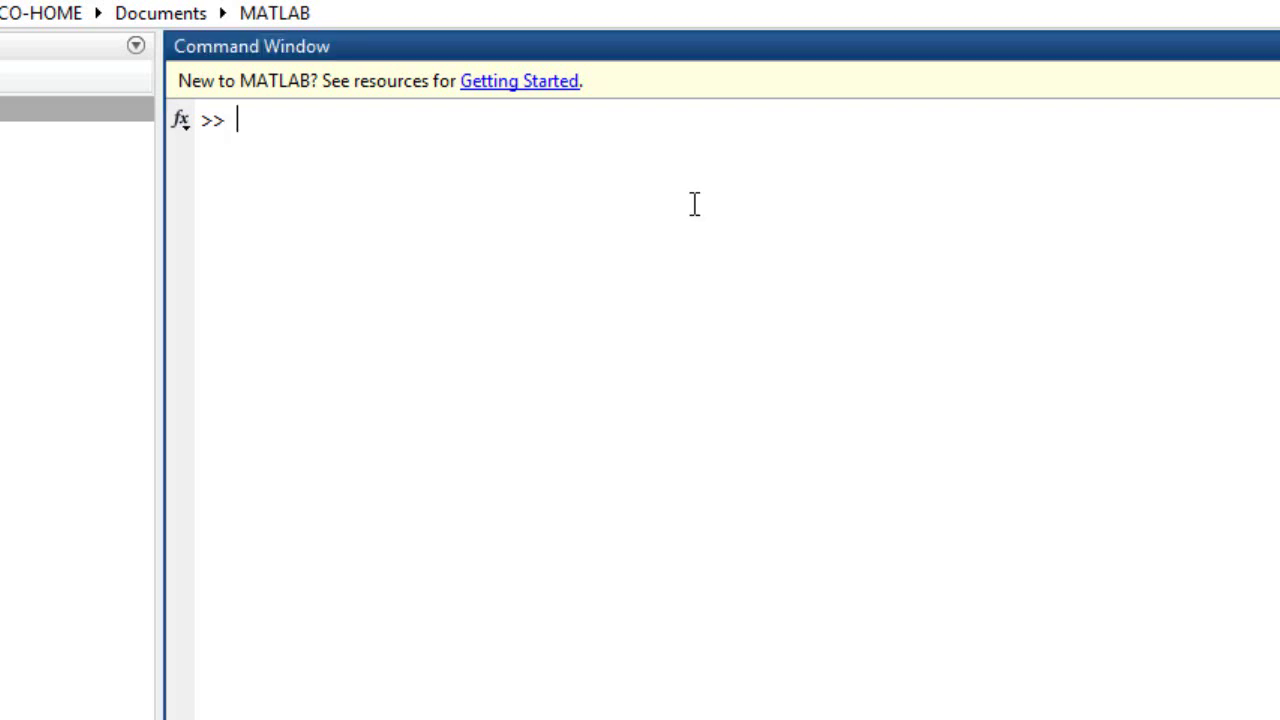
Run the 'important' command, then assign MU = 2 and SIGMA = 4.
{"action": "type", "text": "run important"}
{"action": "key", "text": "Return"}
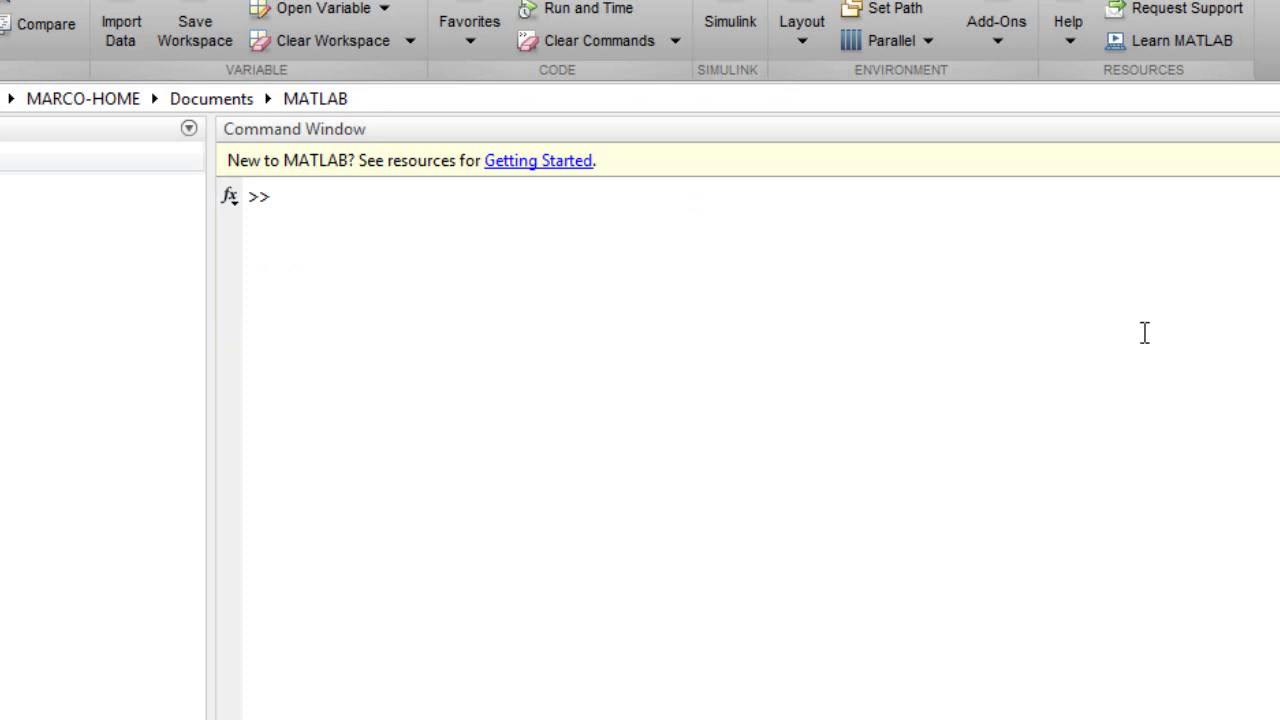
{"action": "left_click", "coordinate": [1037, 374]}
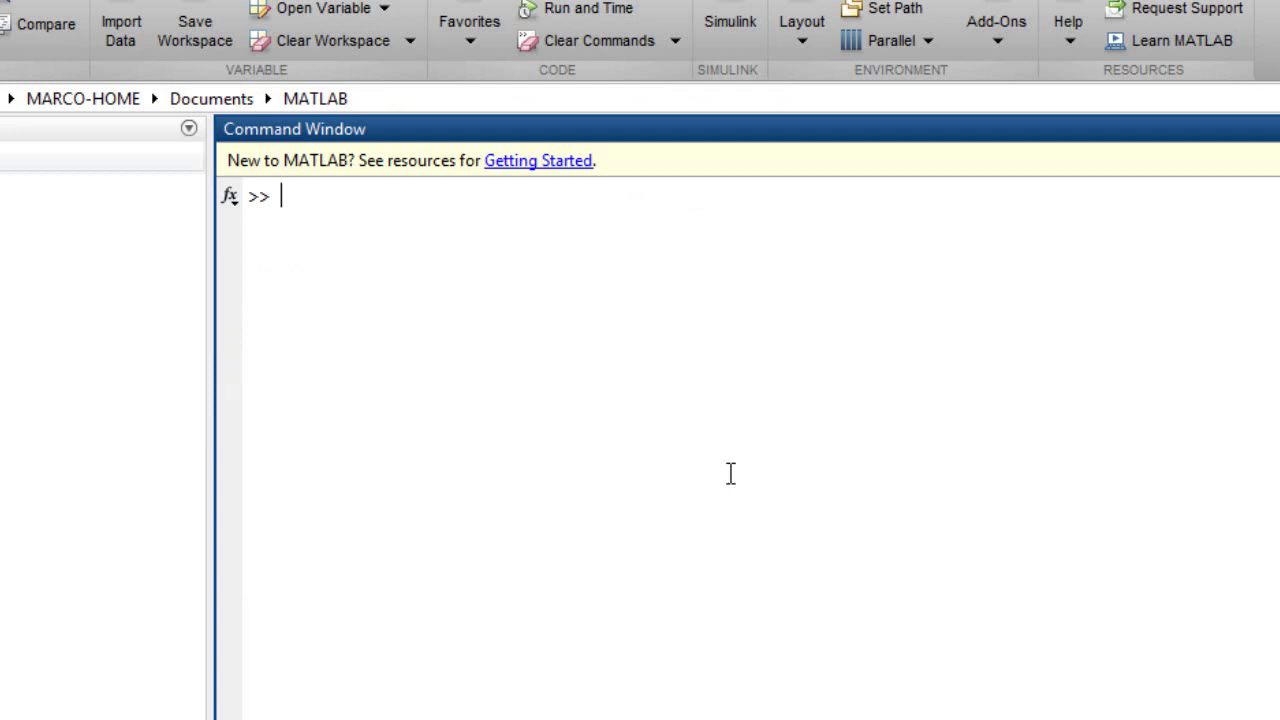
{"action": "type", "text": "MU ="}
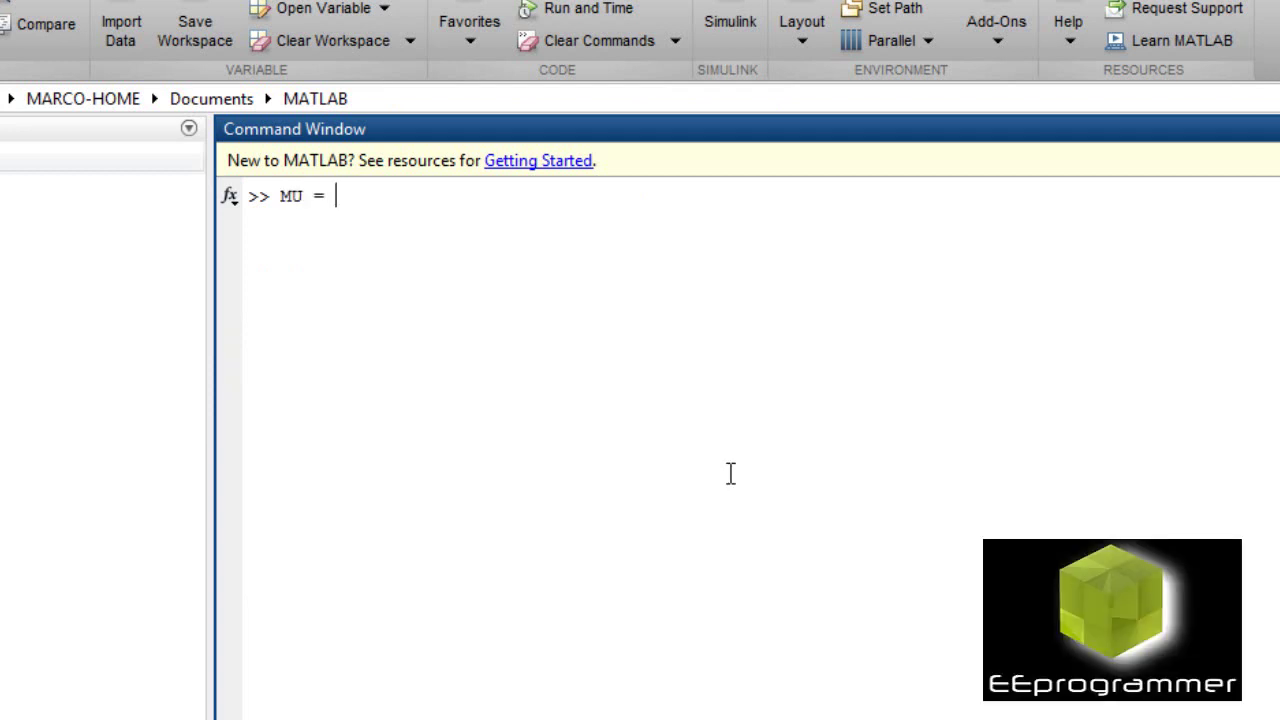
{"action": "type", "text": " 2;"}
{"action": "key", "text": "Return"}
{"action": "type", "text": "SIGN"}
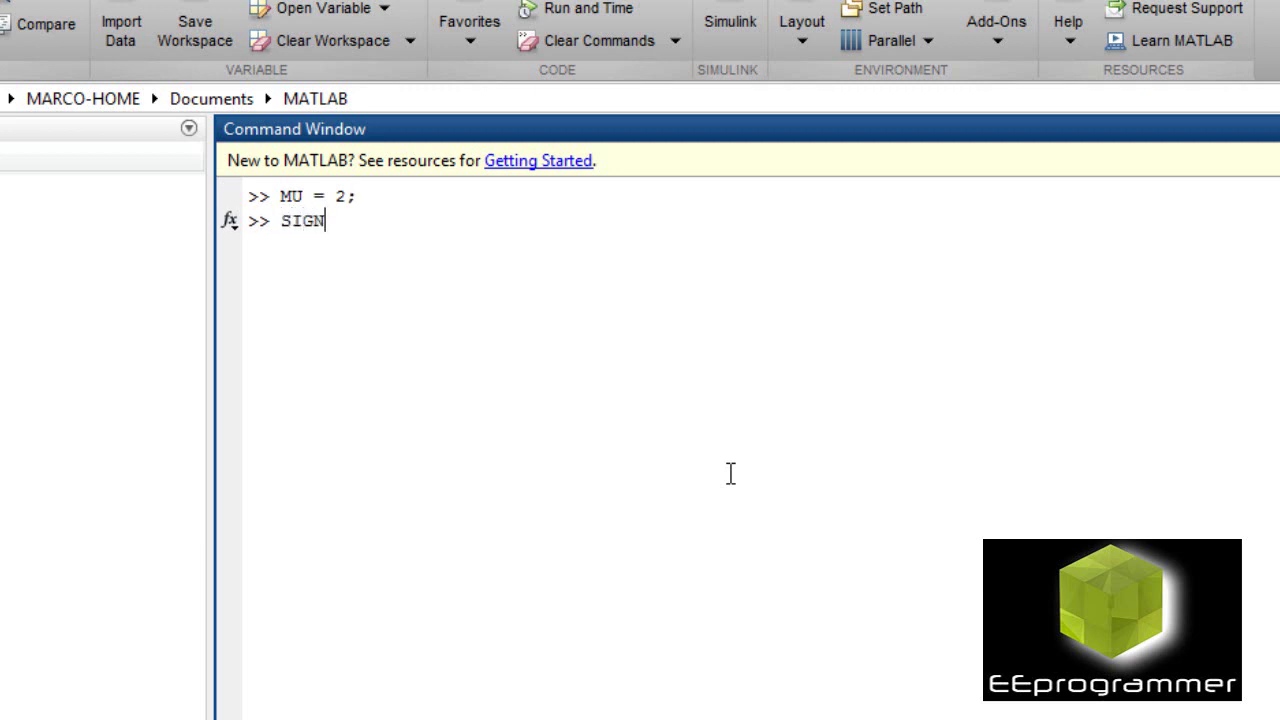
{"action": "key", "text": "BackSpace"}
{"action": "type", "text": "MA = 4;"}
{"action": "key", "text": "Return"}
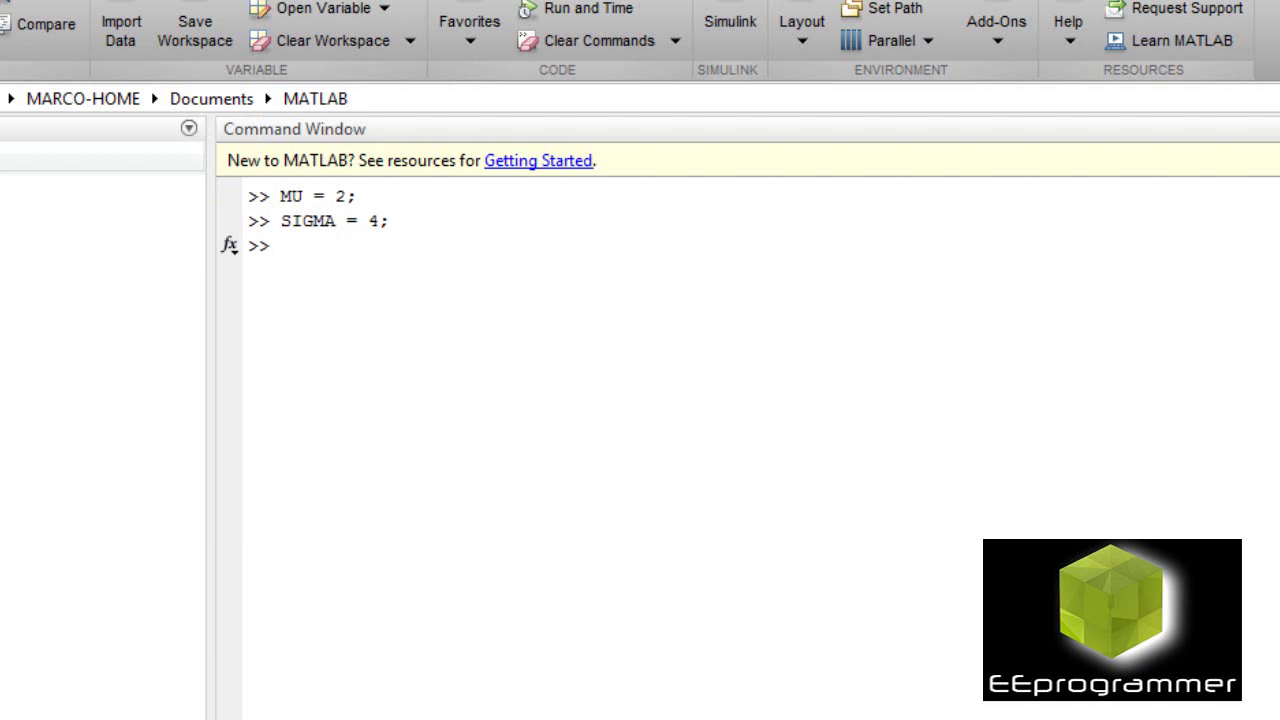
Generate R with normrnd(MU,SIGMA,10000,1) as 10000 normal samples.
{"action": "left_click", "coordinate": [1083, 444]}
{"action": "type", "text": "R = normrnd(MU,SIGMA,10000,1);"}
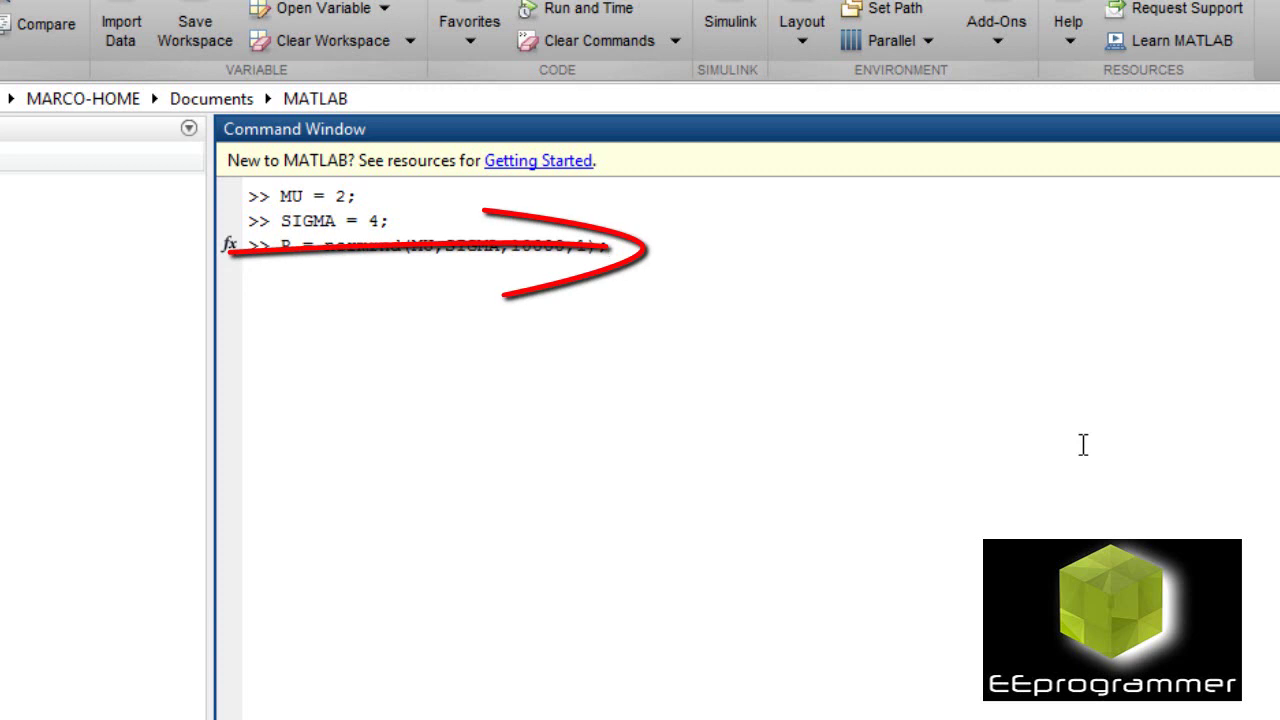
{"action": "key", "text": "Return"}
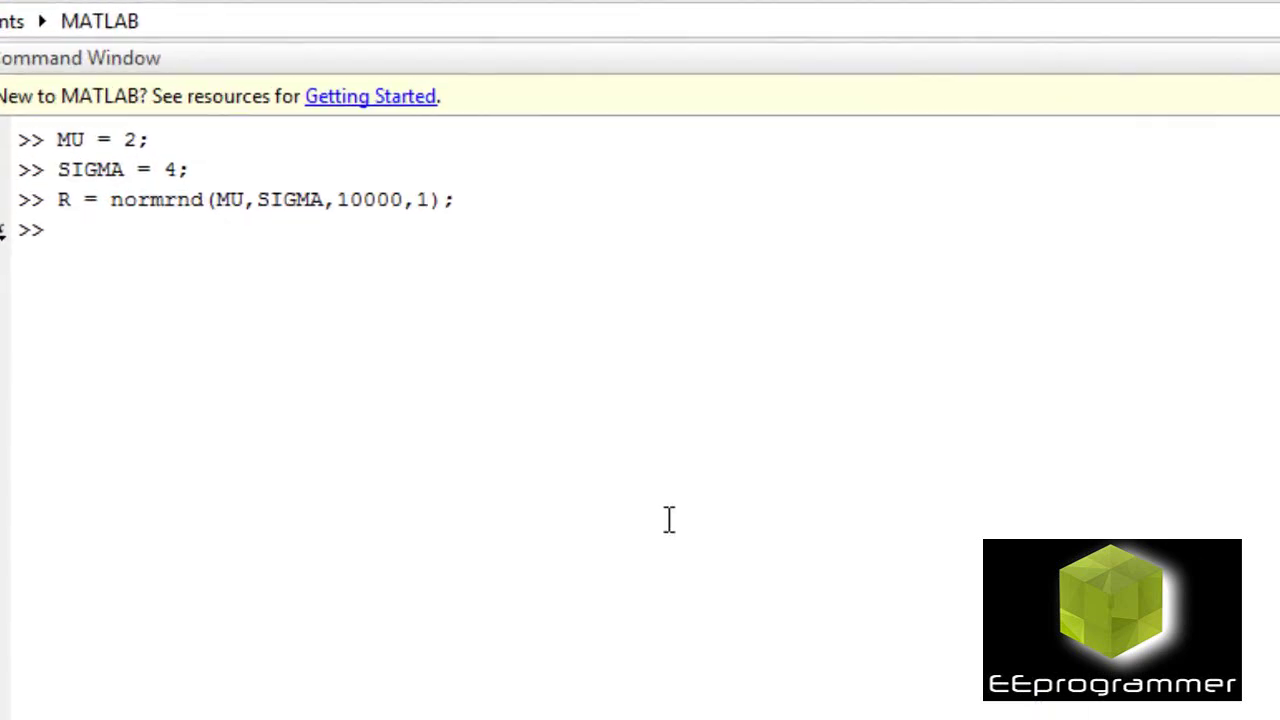
Create RR = [R ; 10+normrnd(MU/2,SIGMA/2,10000,1)], a 20000x1 combined vector.
{"action": "left_click", "coordinate": [669, 519]}
{"action": "type", "text": "RR = [R ; 10+normrnd(MU/2,SIGMA/2,10000,1)];"}
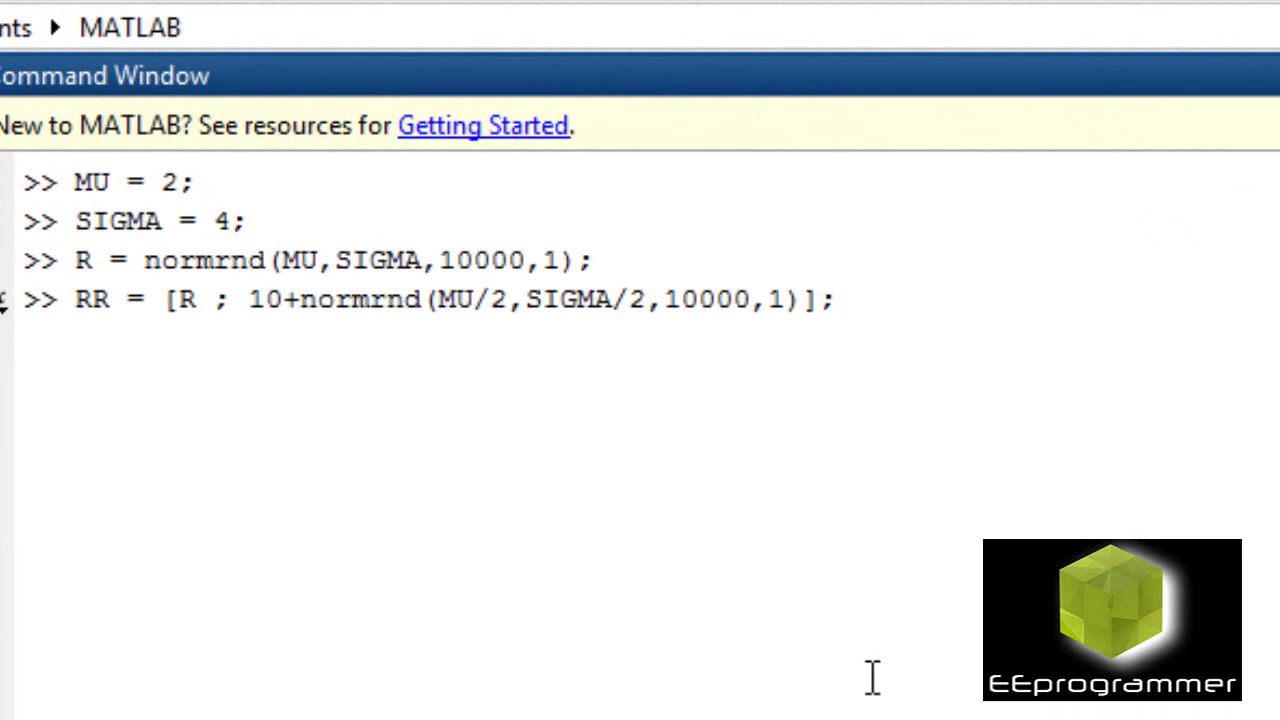
{"action": "key", "text": "Return"}
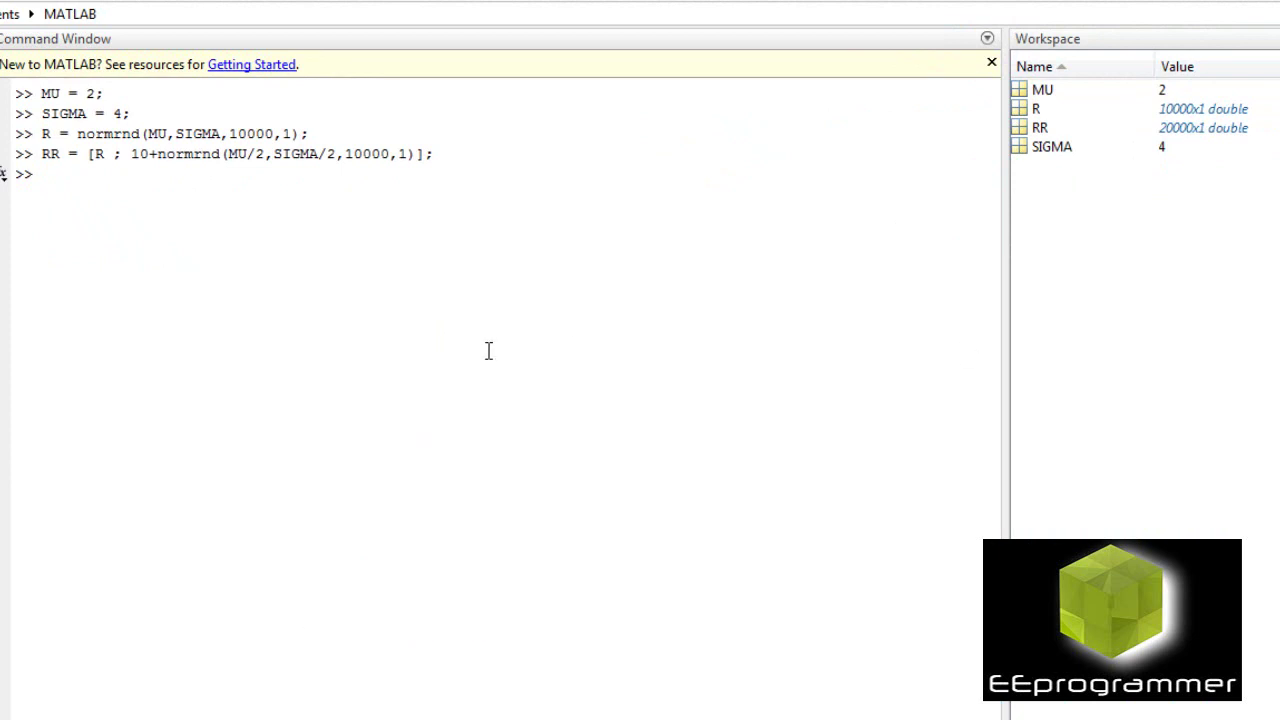
Plot histogram(R) in subplot(211) and histogram(RR) in subplot(212) of one figure.
{"action": "type", "text": "subplot(211),histogram(R)"}
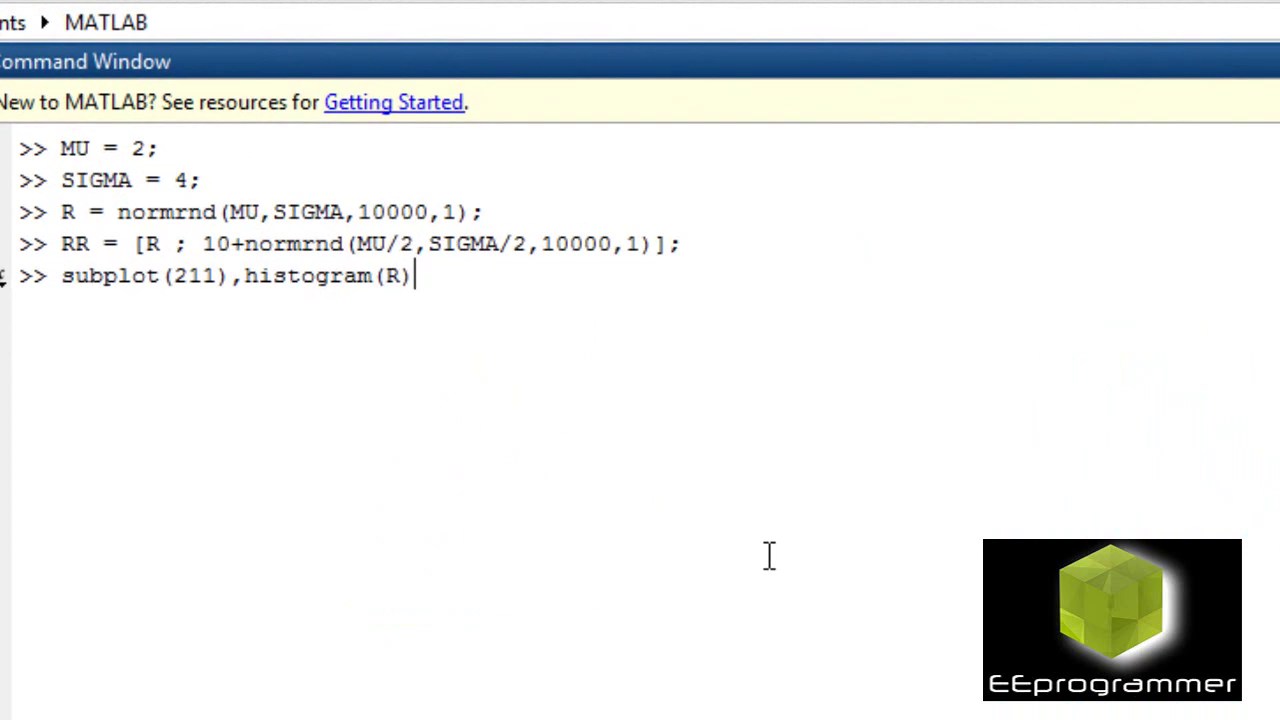
{"action": "key", "text": "Return"}
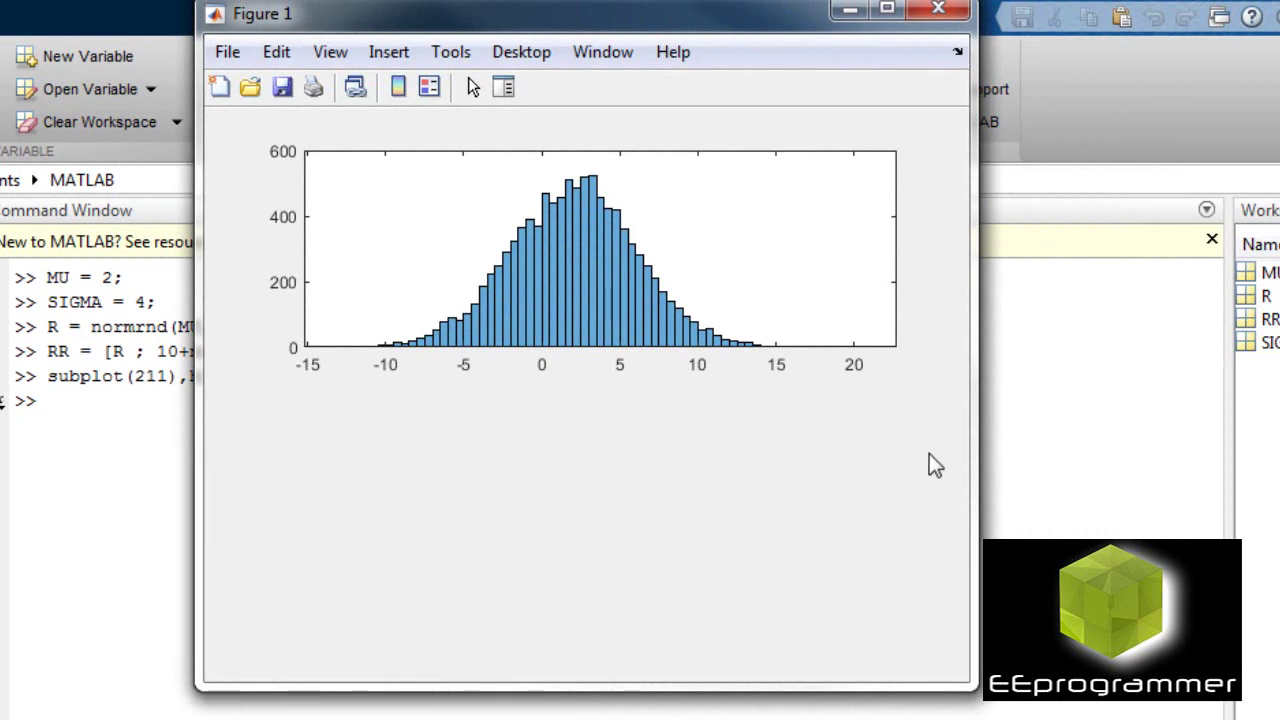
{"action": "left_click", "coordinate": [1013, 455]}
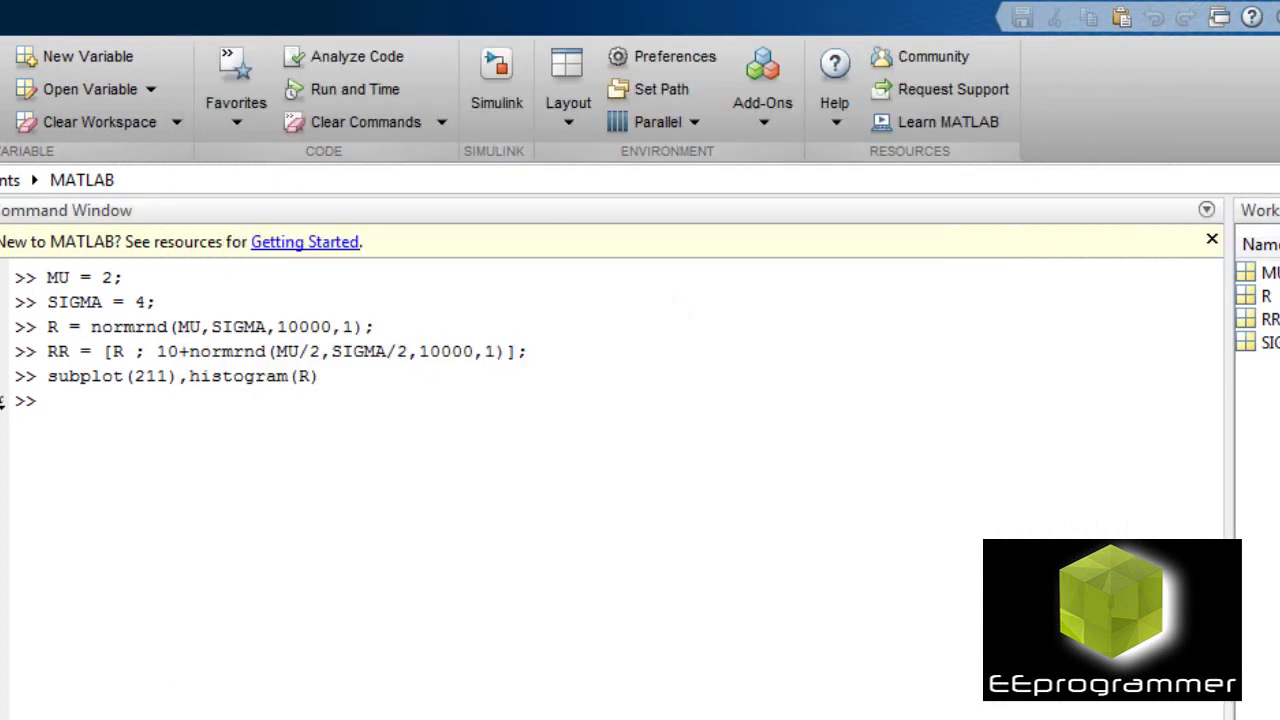
{"action": "left_click", "coordinate": [780, 593]}
{"action": "type", "text": "subplot(212),histogram(RR)"}
{"action": "key", "text": "Return"}
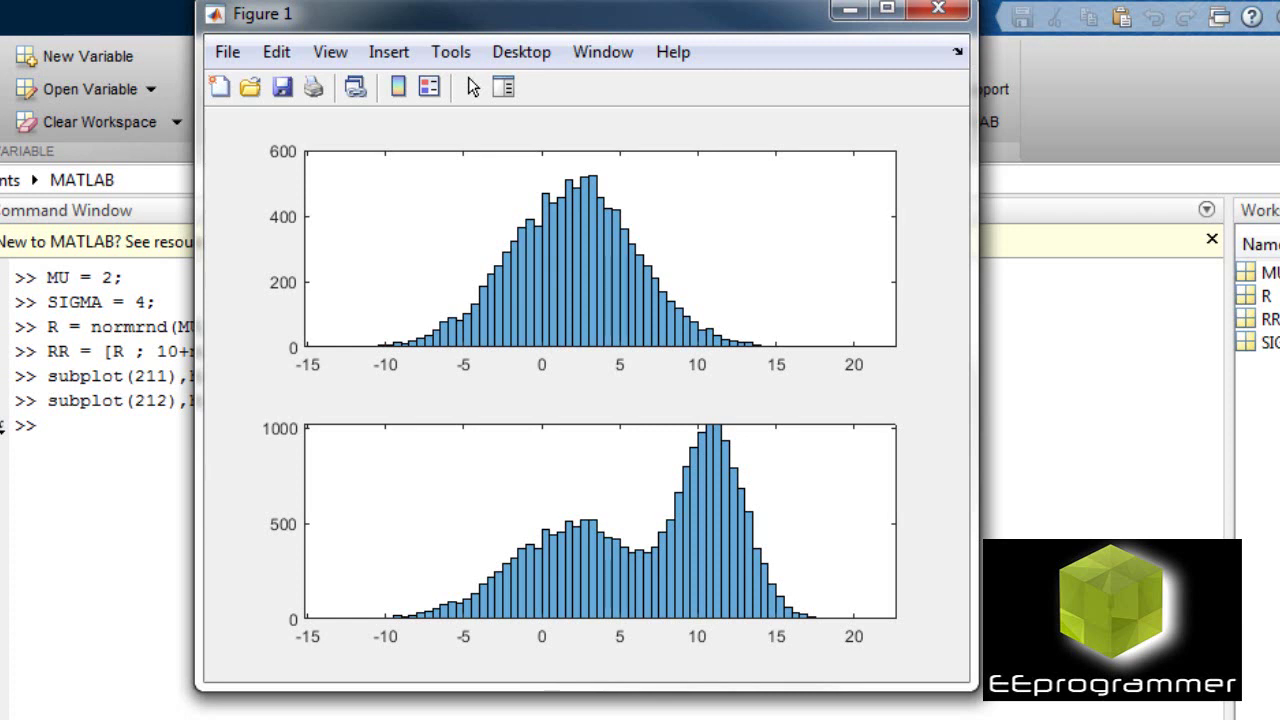
{"action": "left_click", "coordinate": [2, 425]}
Clear the Command Window with clc and display help for skewness and kurtosis.
{"action": "type", "text": "clc"}
{"action": "key", "text": "Return"}
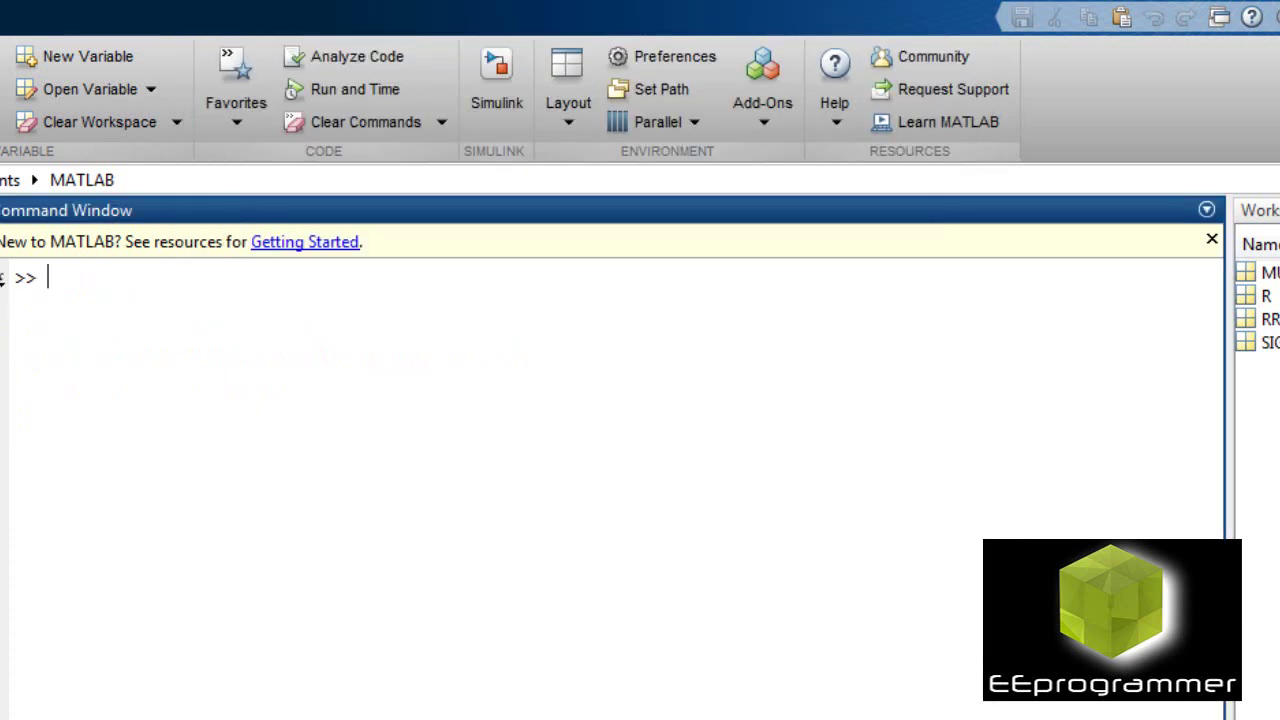
{"action": "type", "text": "help skew"}
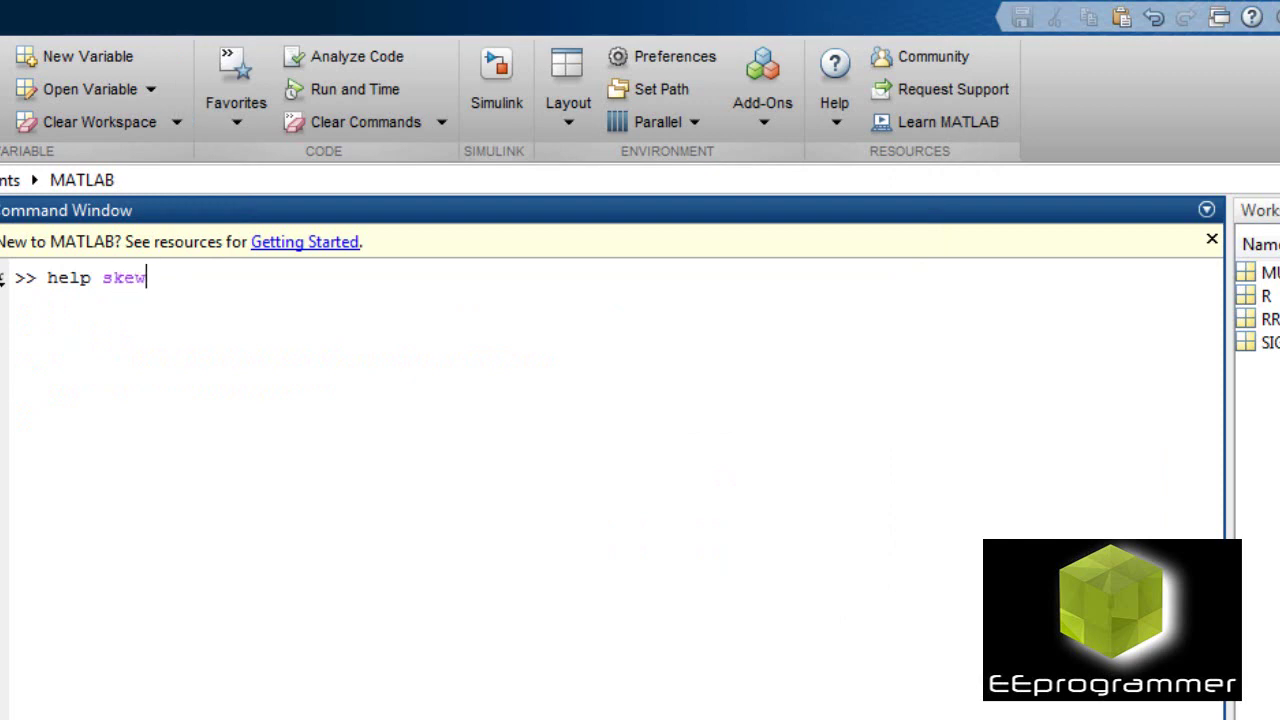
{"action": "type", "text": "ness"}
{"action": "key", "text": "Return"}
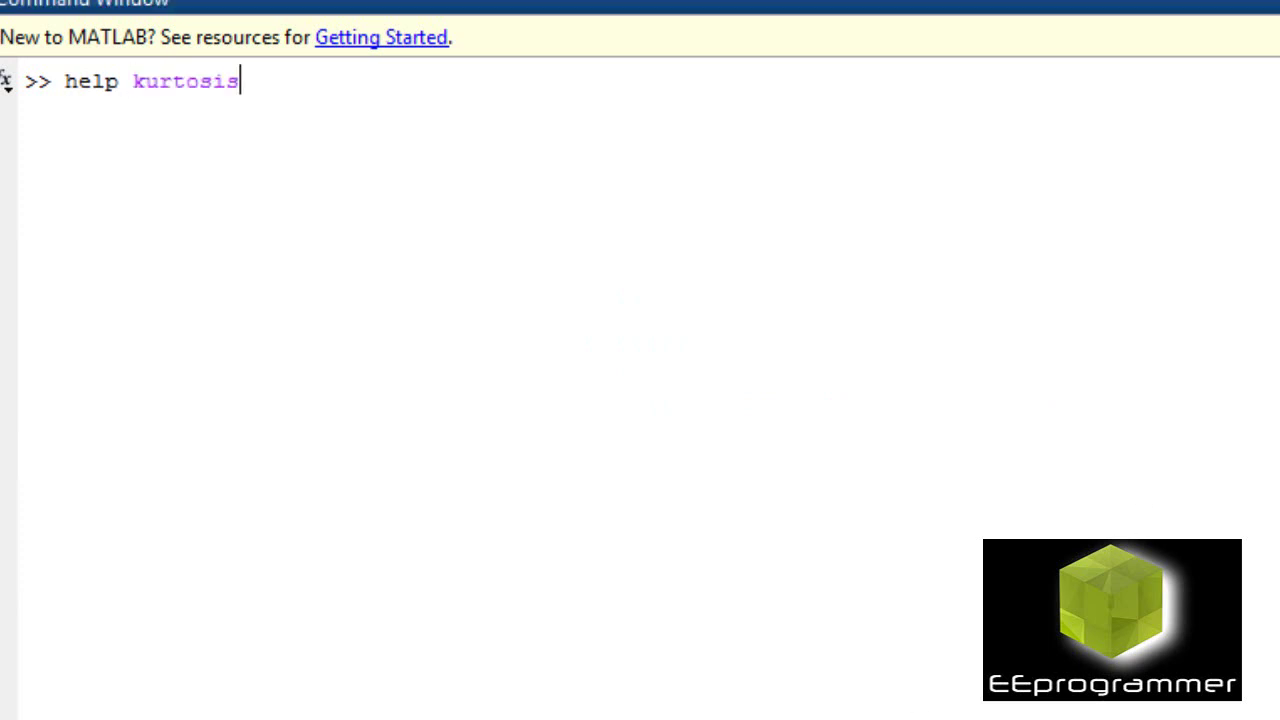
{"action": "key", "text": "Return"}
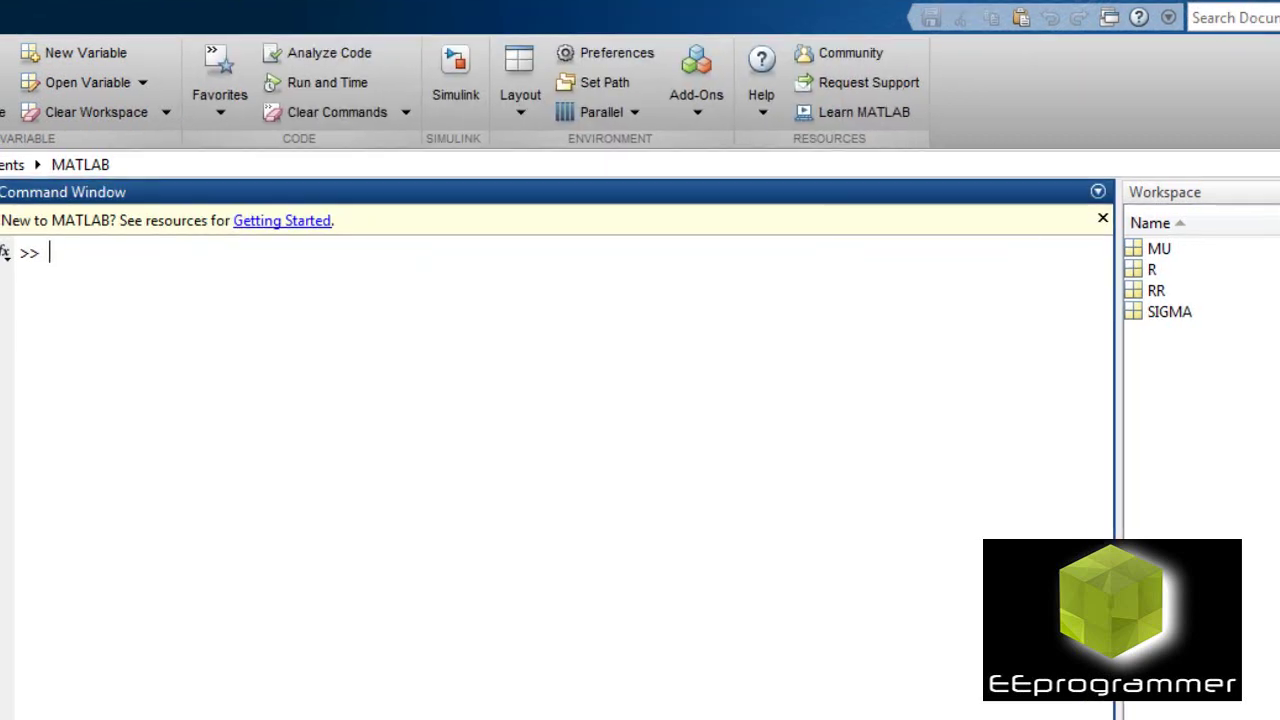
Compute skewness(R) = -0.0118 and skewness(RR) = -0.4904, comparing against the histograms.
{"action": "type", "text": "skewness(R)"}
{"action": "key", "text": "Return"}
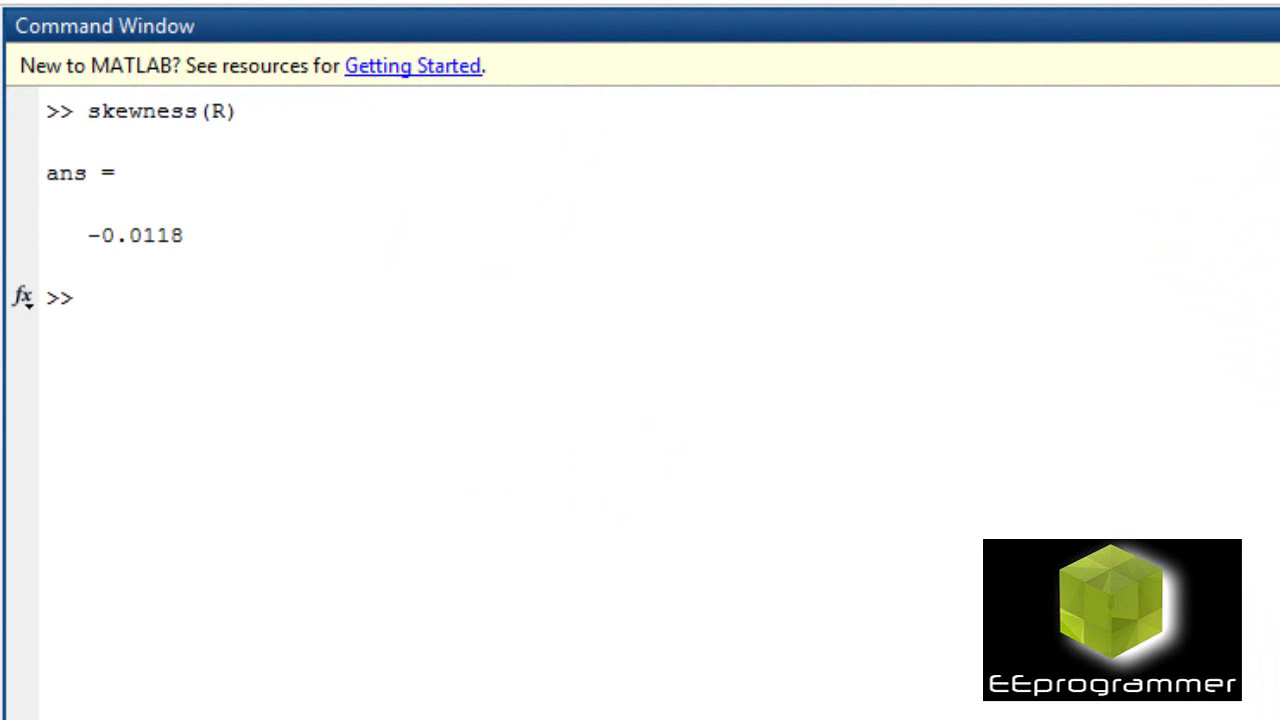
{"action": "key", "text": "Up"}
{"action": "key", "text": "Left"}
{"action": "type", "text": "R"}
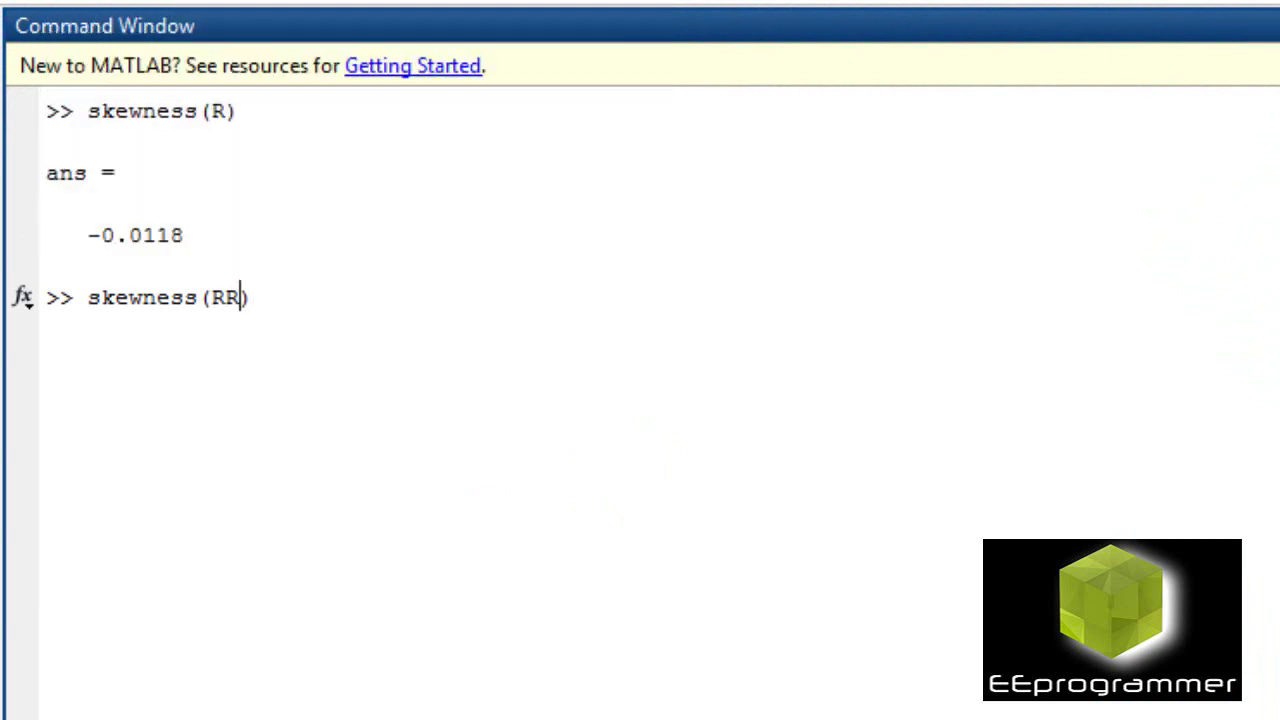
{"action": "key", "text": "Return"}
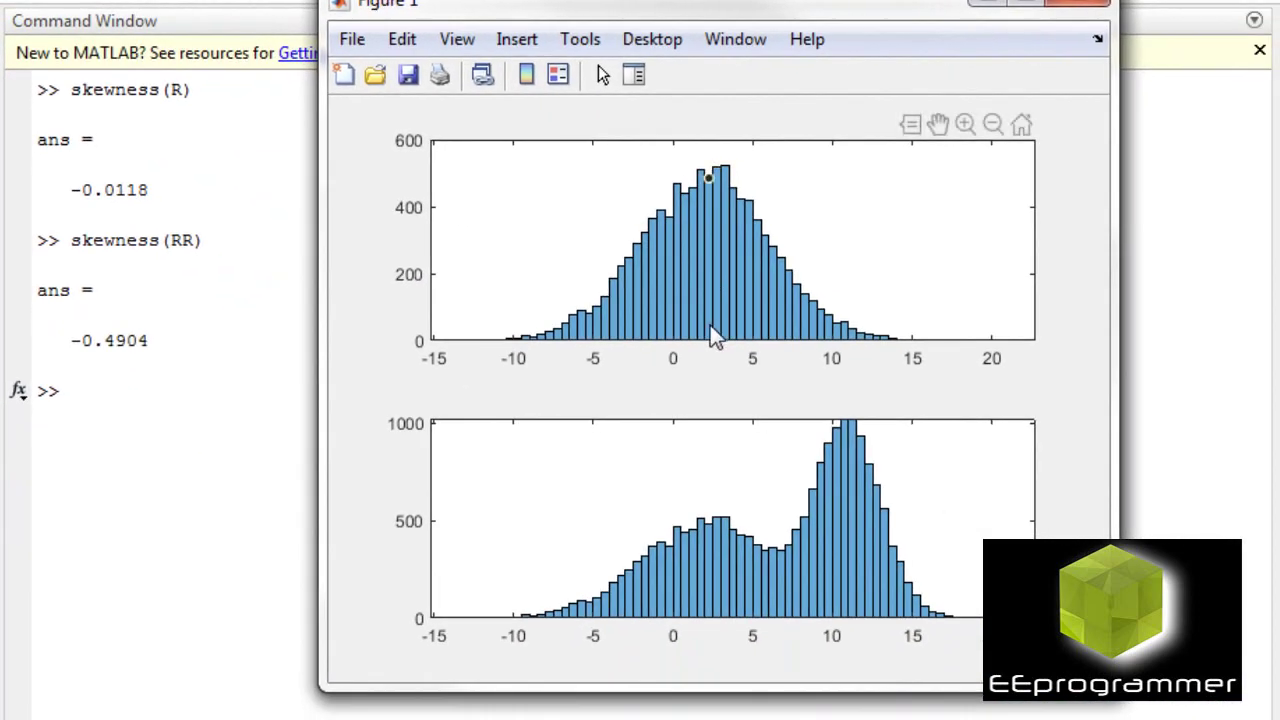
{"action": "mouse_move", "coordinate": [710, 326]}
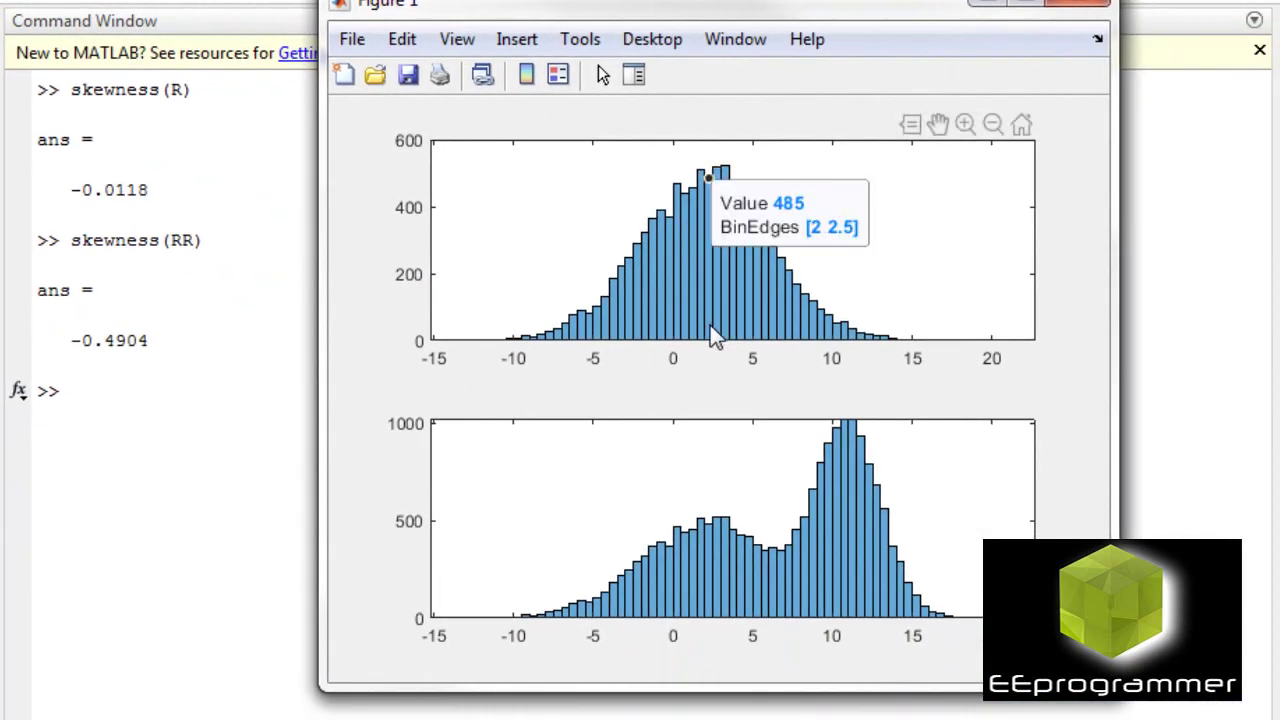
Clear the output with clc, then get kurtosis(R) = 3.0432 and kurtosis(RR) = 2.2484.
{"action": "left_click", "coordinate": [168, 670]}
{"action": "type", "text": "clc"}
{"action": "key", "text": "Return"}
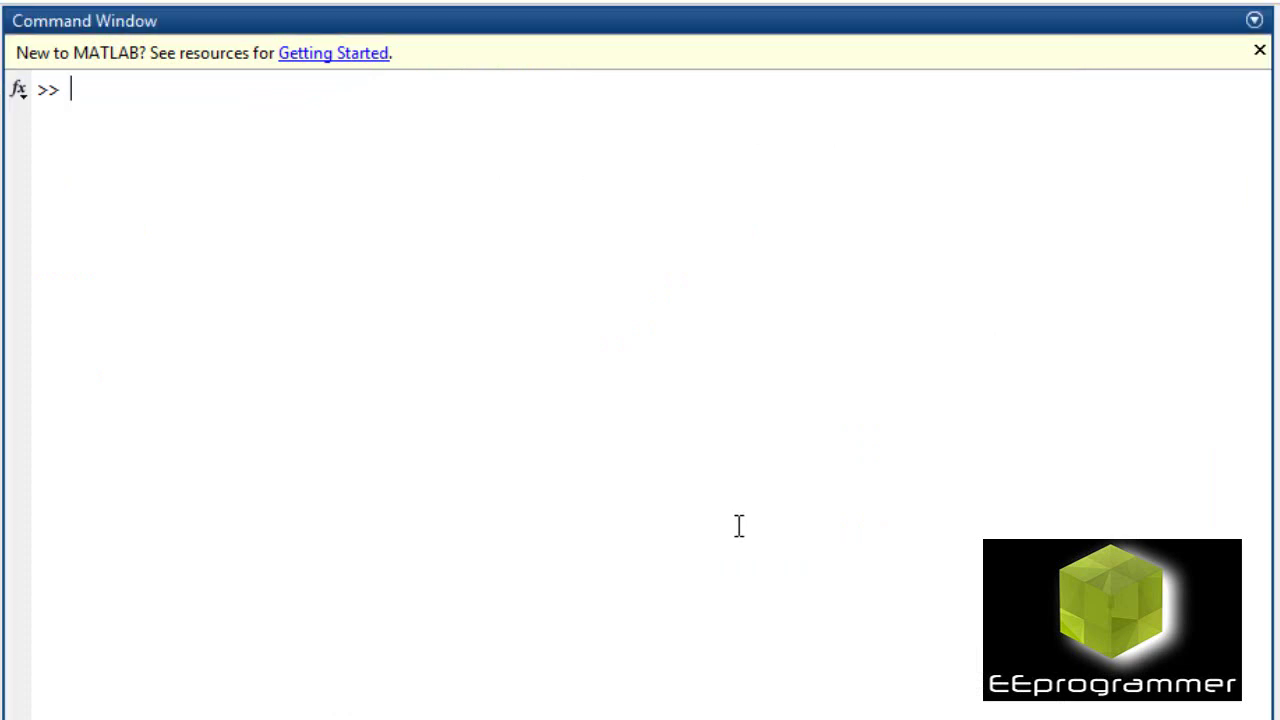
{"action": "type", "text": "kurtosis(R)"}
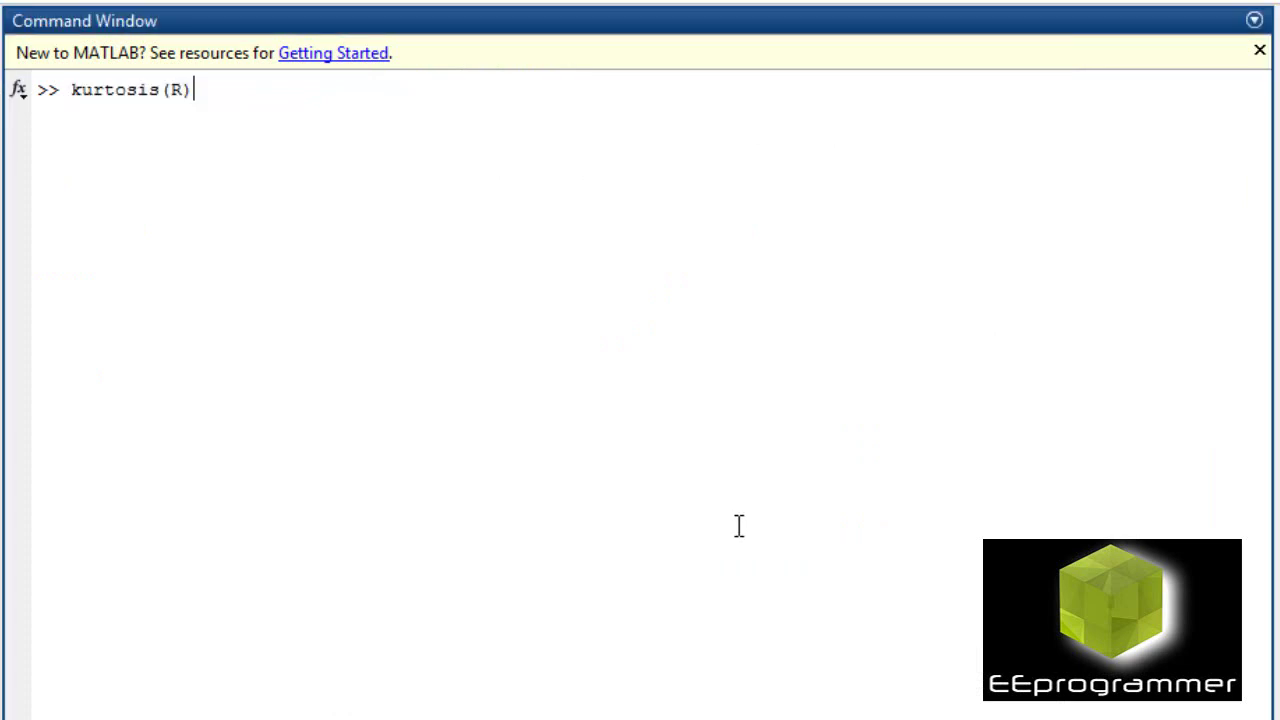
{"action": "key", "text": "Return"}
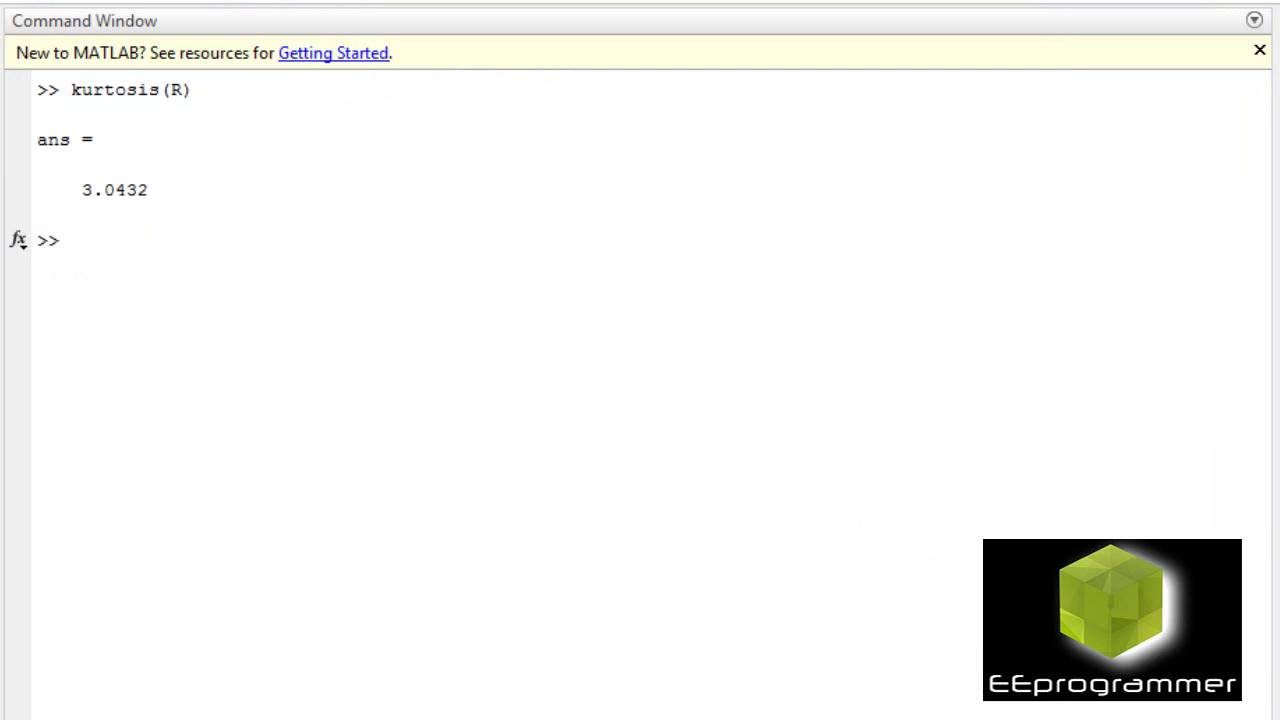
{"action": "left_click", "coordinate": [817, 469]}
{"action": "type", "text": "kurtosis(RR)"}
{"action": "key", "text": "Return"}
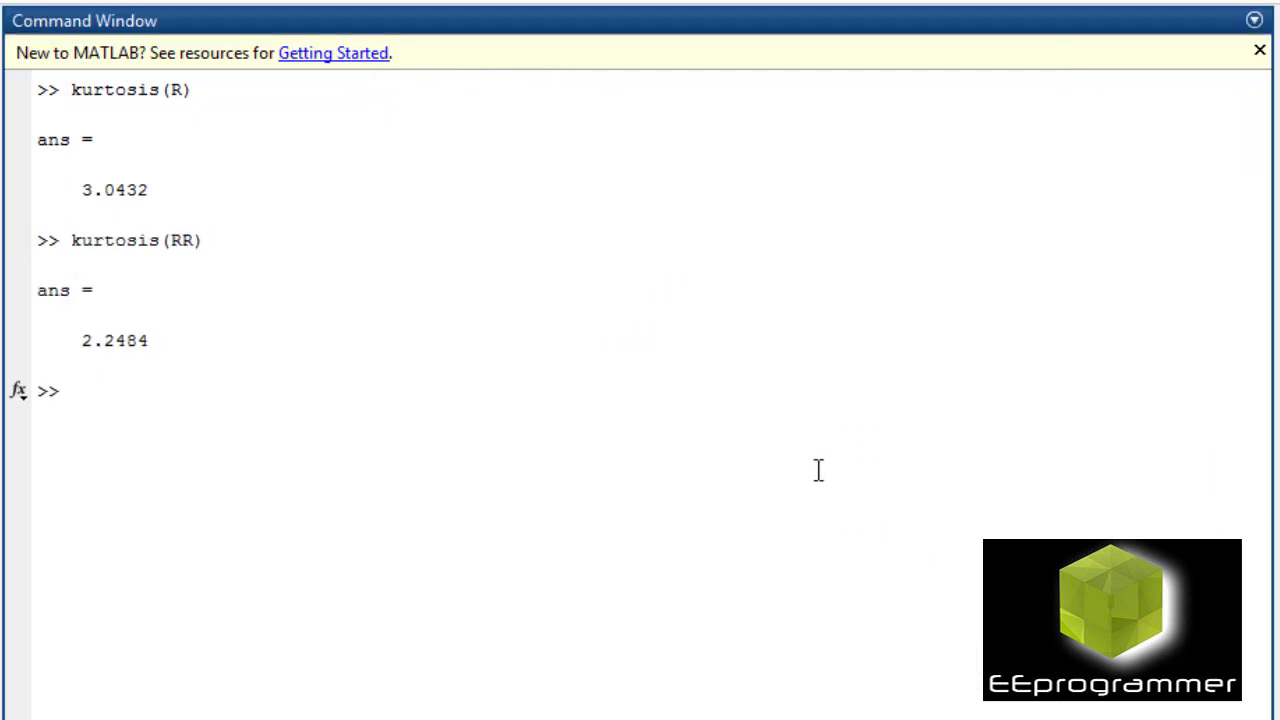